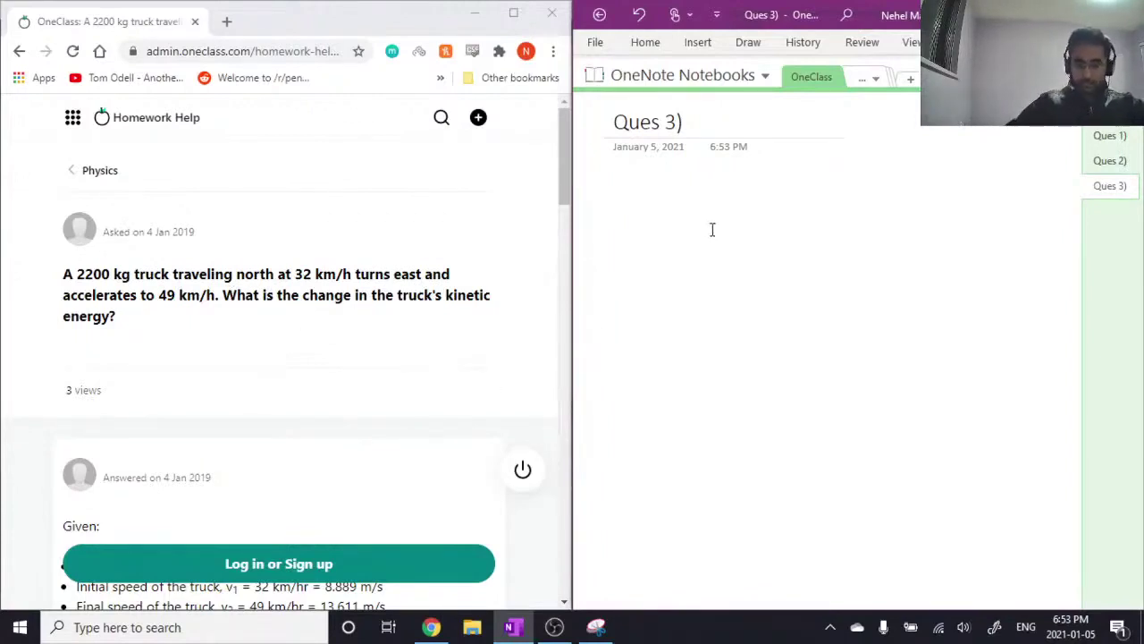
- Draw a coordinate-axes shape on the page and shift it up and right
click(743, 46)
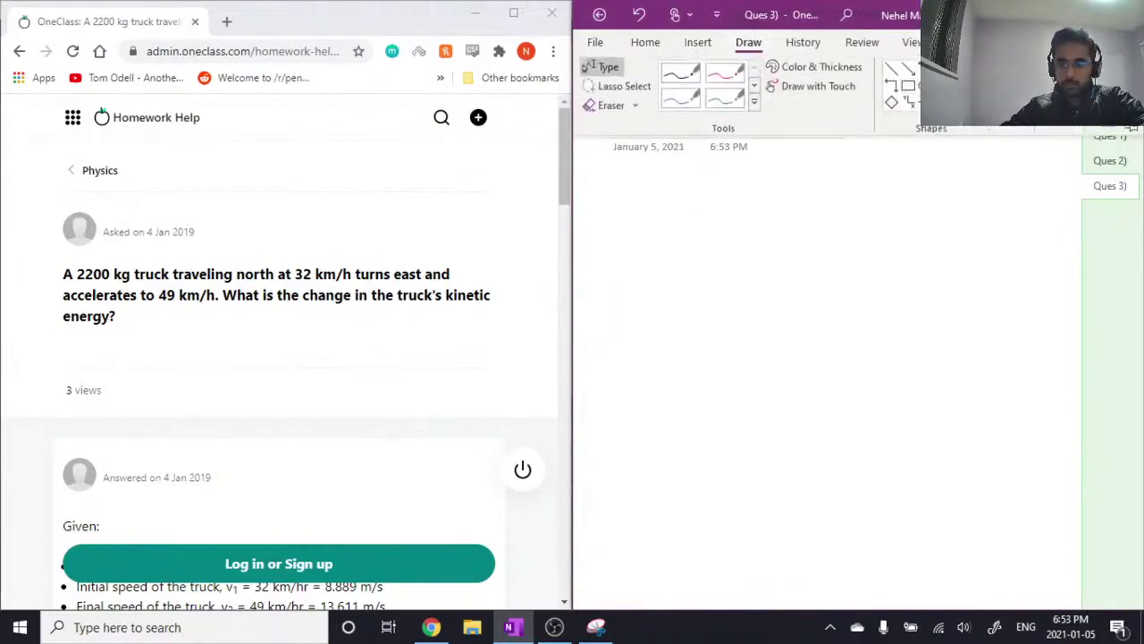
click(910, 102)
mouse_move(687, 220)
mouse_down()
mouse_move(912, 396)
mouse_move(853, 382)
mouse_up()
drag(774, 381, 874, 342)
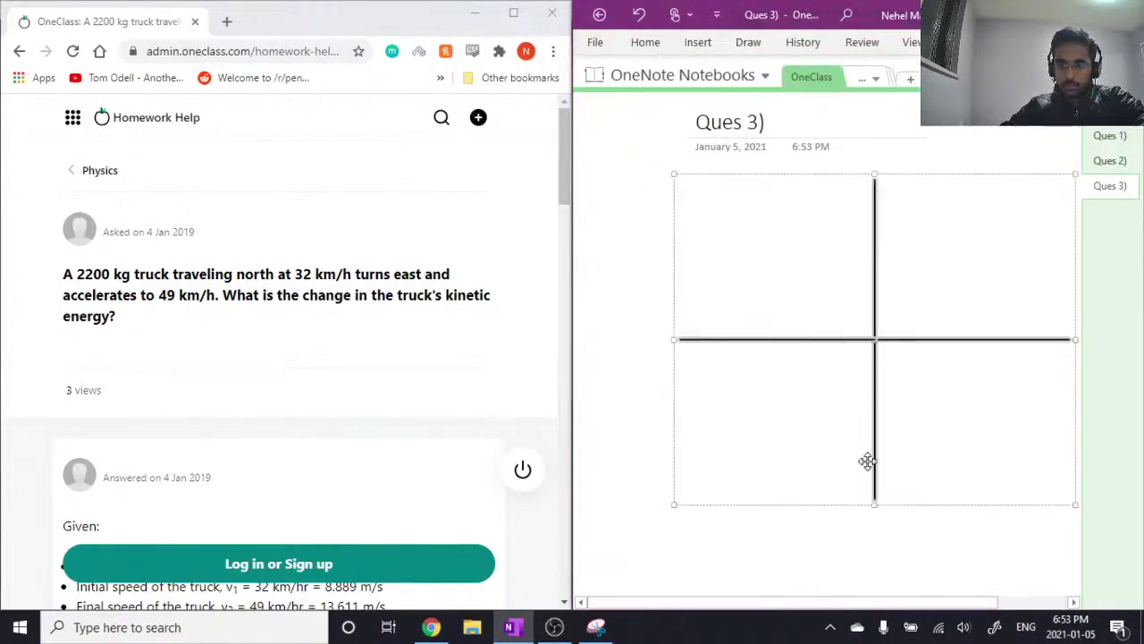
- Shrink the axes to a smaller size by dragging its corner handle
click(879, 554)
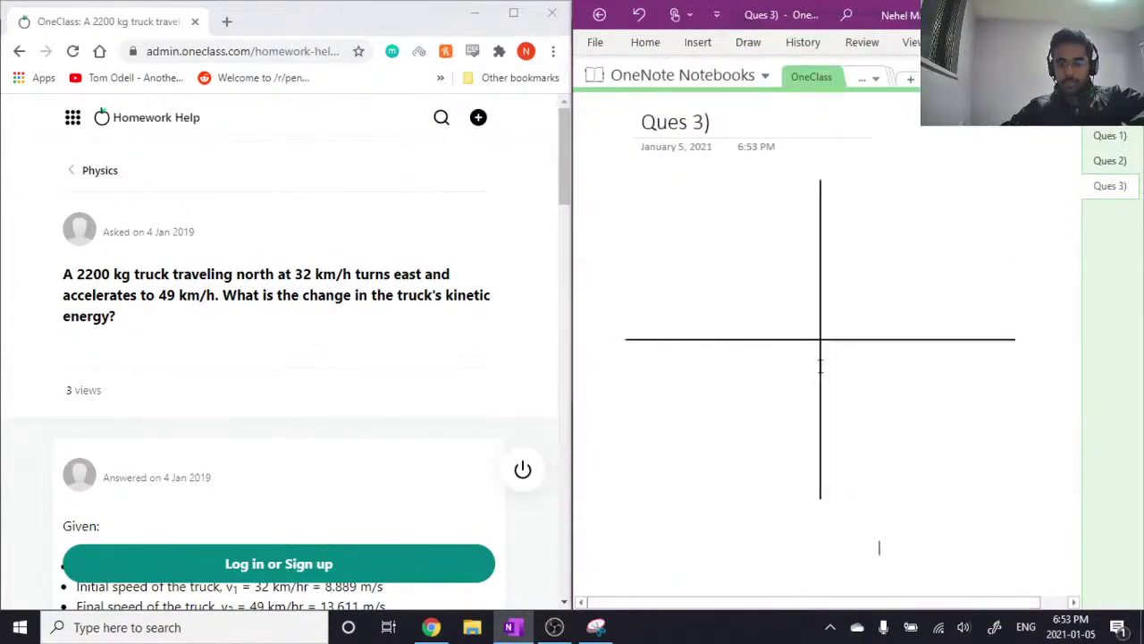
click(875, 336)
drag(1021, 504, 897, 400)
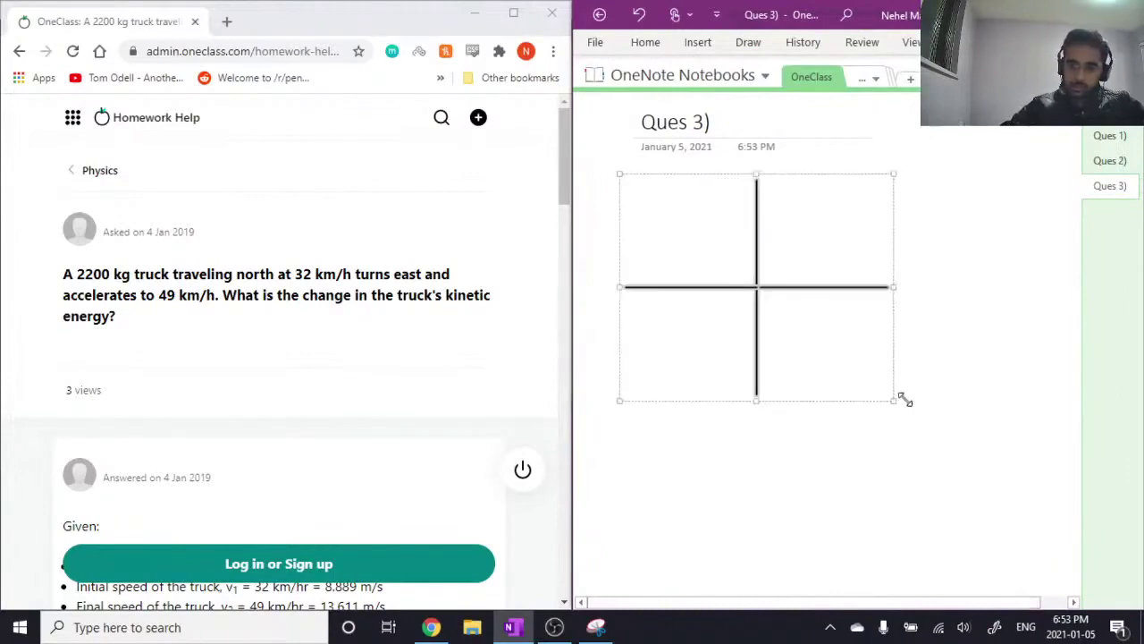
click(949, 429)
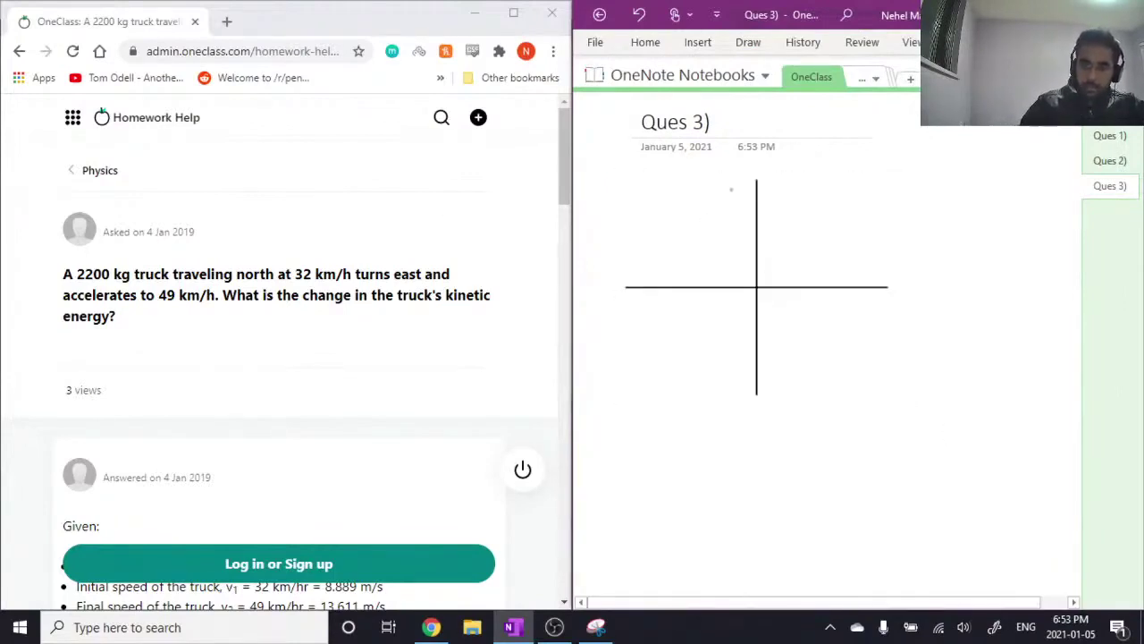
- Handwrite N, S, E and W at the four ends of the axes
mouse_move(728, 193)
mouse_down()
mouse_move(727, 176)
mouse_move(741, 176)
mouse_up()
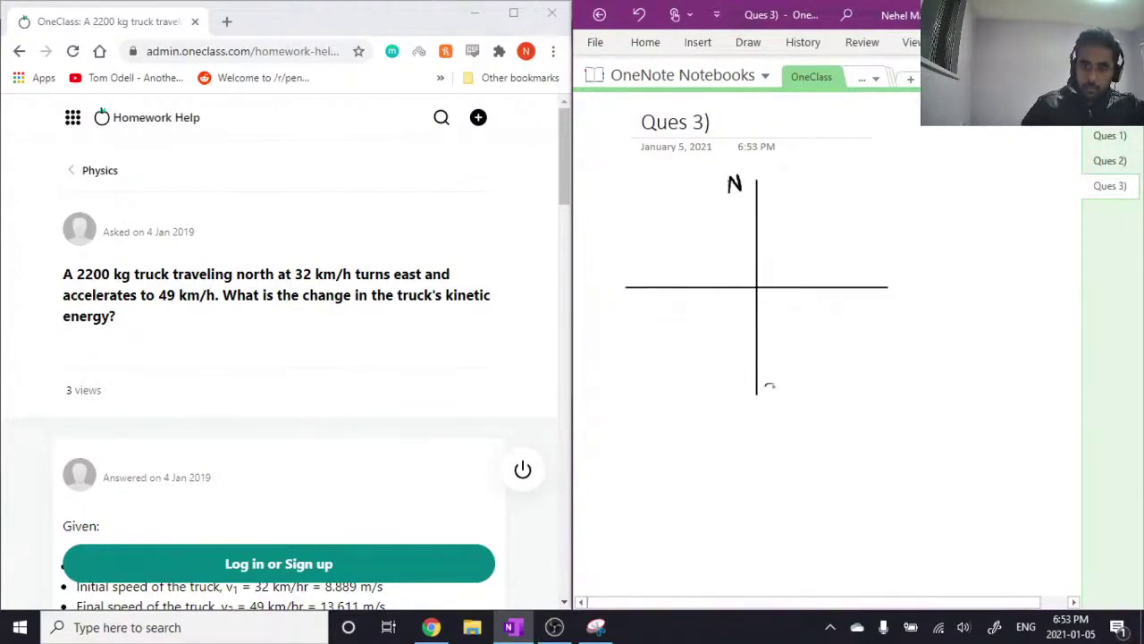
drag(767, 388, 764, 397)
mouse_move(893, 295)
mouse_down()
mouse_move(890, 310)
mouse_move(897, 296)
mouse_up()
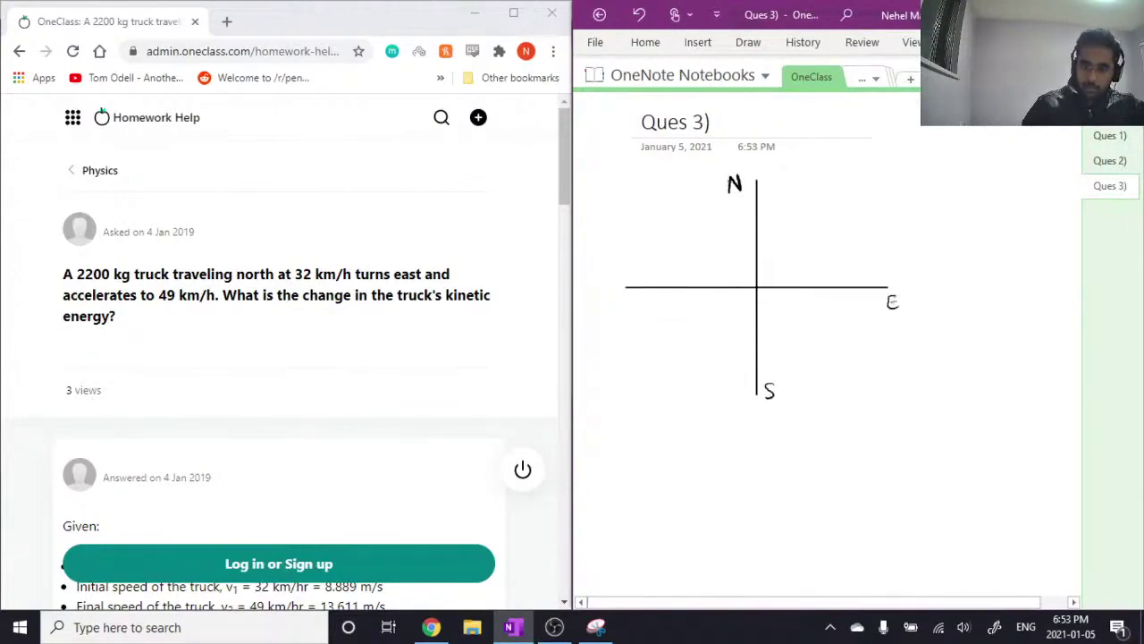
drag(605, 296, 622, 295)
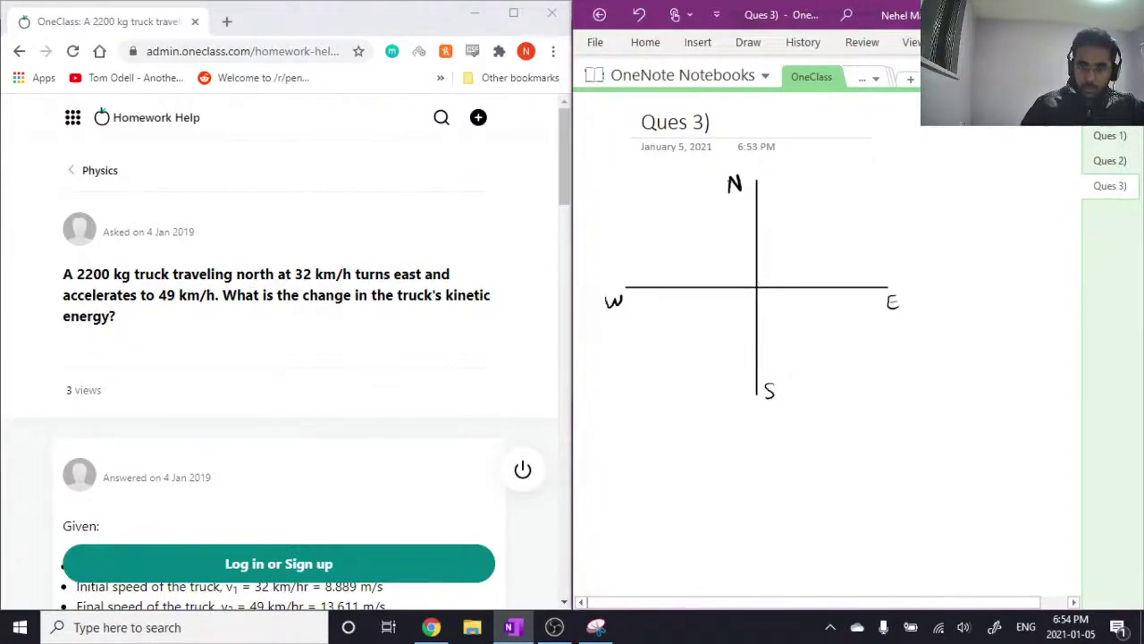
- Draw a 32 km/h north arrow and a 49 km/h east arrow, each labelled
mouse_move(756, 286)
mouse_down()
mouse_move(756, 236)
mouse_move(763, 250)
mouse_up()
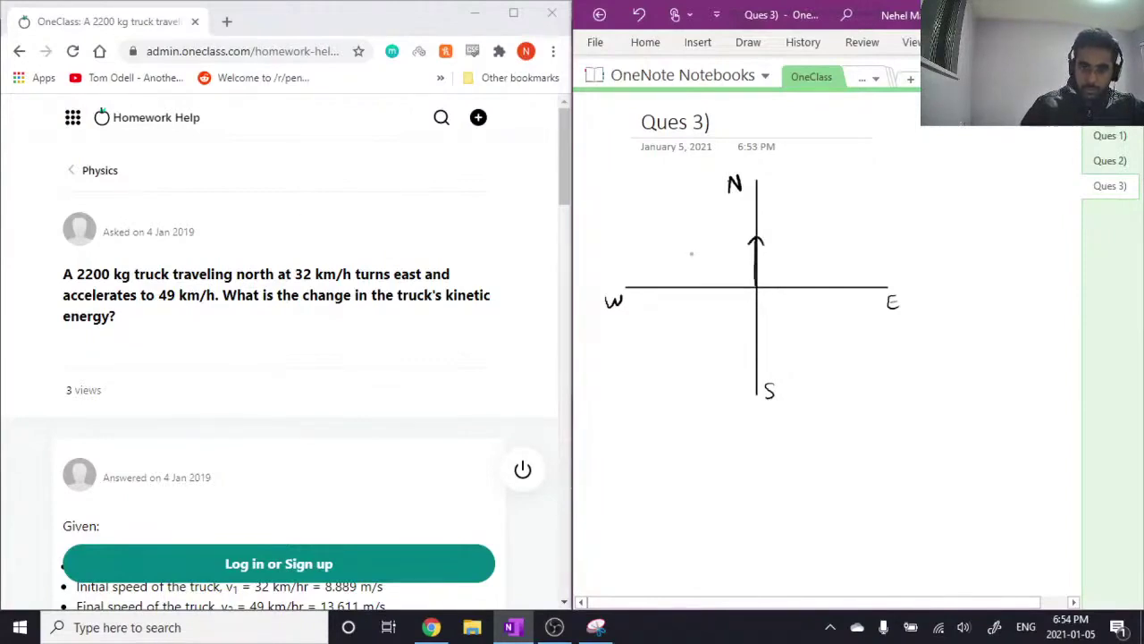
drag(685, 251, 748, 265)
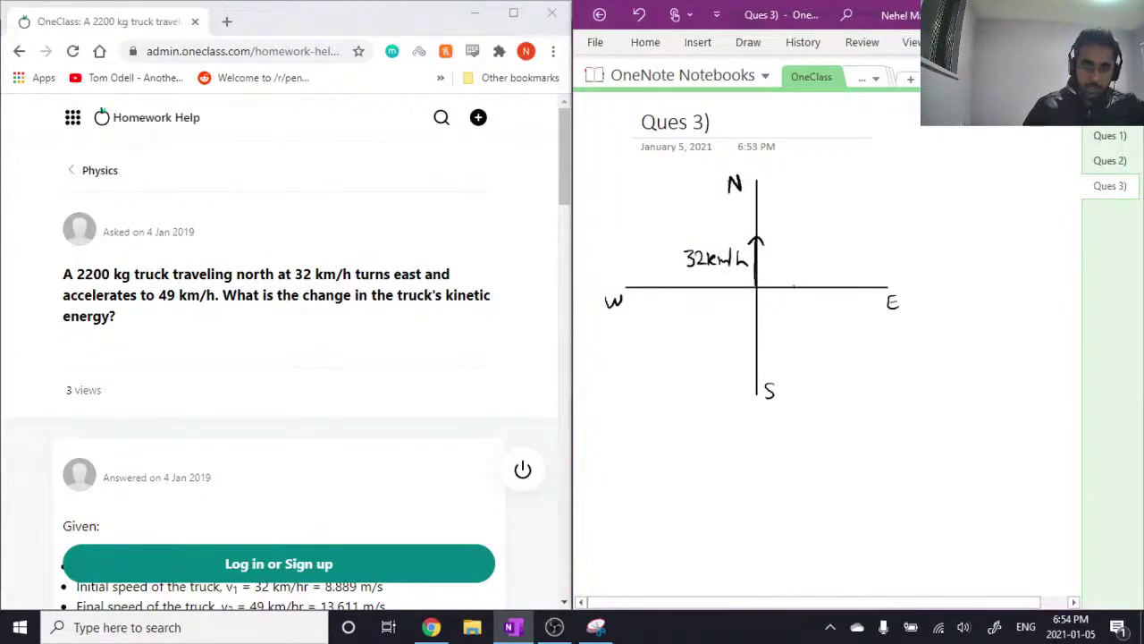
mouse_move(758, 240)
mouse_down()
mouse_move(806, 239)
mouse_move(797, 247)
mouse_move(791, 225)
mouse_move(801, 222)
mouse_up()
drag(798, 211, 808, 225)
mouse_move(817, 209)
mouse_down()
mouse_move(817, 223)
mouse_move(872, 225)
mouse_up()
click(878, 223)
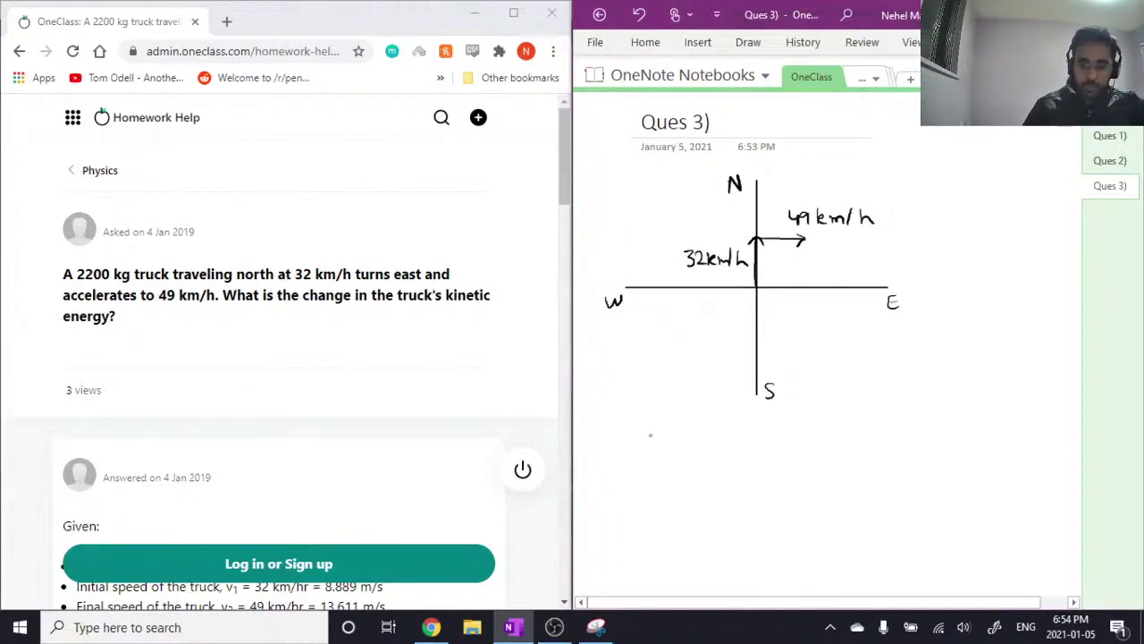
- Handwrite KE = ½mv² below the diagram
mouse_move(653, 426)
mouse_down()
mouse_move(654, 445)
mouse_move(681, 442)
mouse_up()
drag(670, 424, 707, 434)
mouse_move(694, 439)
mouse_down()
mouse_move(742, 443)
mouse_move(736, 457)
mouse_move(774, 444)
mouse_up()
drag(770, 433, 797, 435)
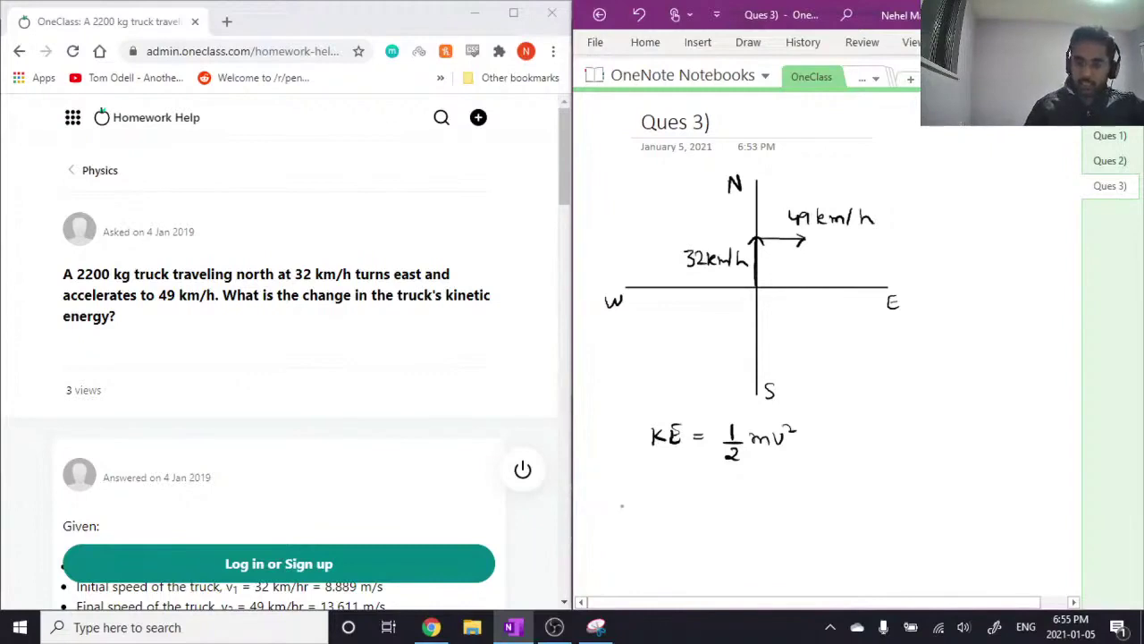
- Handwrite ΔKE = KEf − KEi and its ½mv₂² − ½mv₁² expansion below the KE formula
mouse_move(631, 488)
mouse_down()
mouse_move(623, 505)
mouse_move(631, 486)
mouse_move(643, 509)
mouse_move(665, 506)
mouse_move(677, 487)
mouse_up()
drag(688, 497, 753, 506)
drag(753, 488, 763, 497)
drag(753, 507, 765, 507)
drag(780, 490, 776, 515)
mouse_move(832, 479)
mouse_down()
mouse_move(831, 502)
mouse_move(835, 492)
mouse_up()
mouse_move(835, 492)
mouse_down()
mouse_move(854, 501)
mouse_move(864, 483)
mouse_up()
drag(854, 492, 863, 493)
mouse_move(877, 492)
mouse_down()
mouse_move(877, 502)
mouse_move(882, 491)
mouse_up()
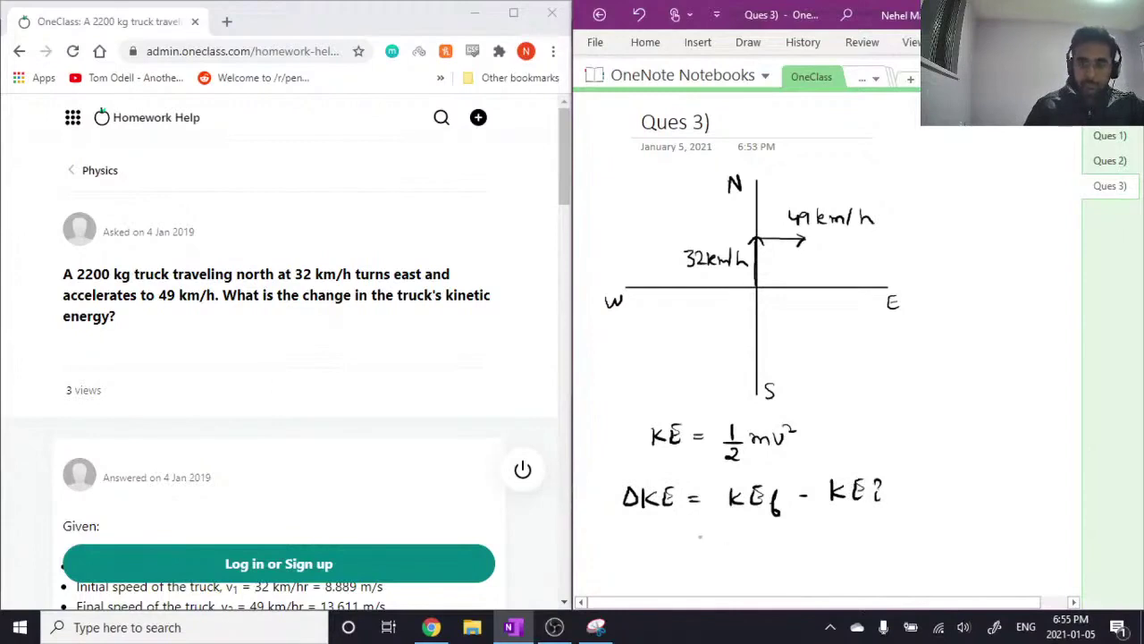
mouse_move(681, 540)
mouse_down()
mouse_move(730, 542)
mouse_move(742, 549)
mouse_move(737, 567)
mouse_move(794, 534)
mouse_move(803, 553)
mouse_move(806, 531)
mouse_move(863, 536)
mouse_move(868, 562)
mouse_move(912, 529)
mouse_move(916, 553)
mouse_move(934, 525)
mouse_up()
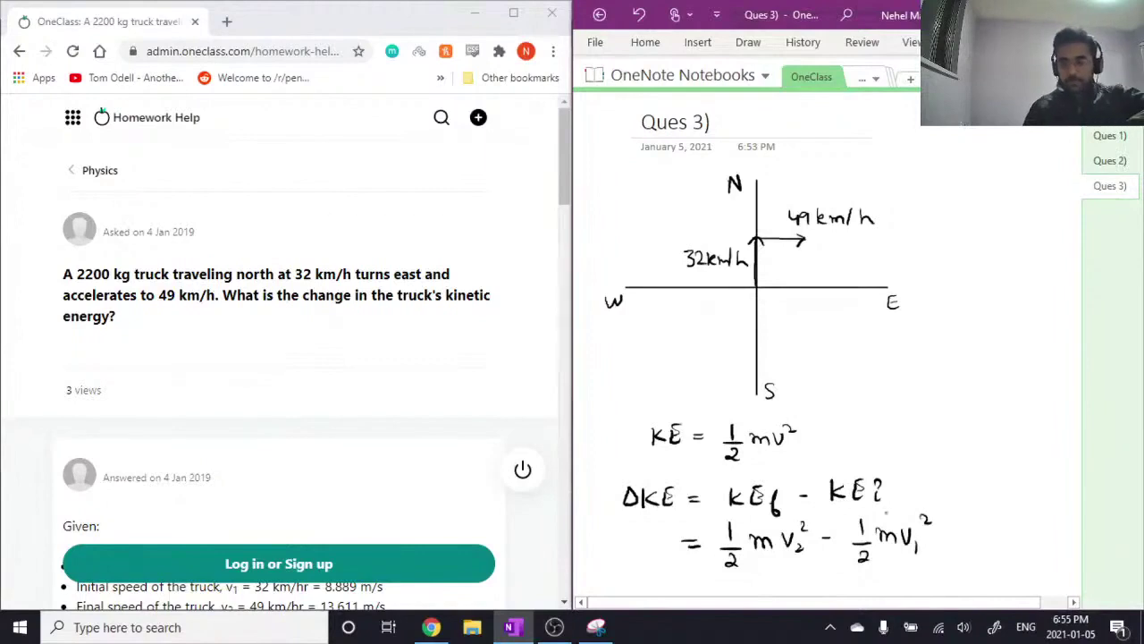
- Handwrite = ½ × 2200 (49² − 32²) under the ΔKE equation, undoing a stray v
scroll(822, 358, down, 3)
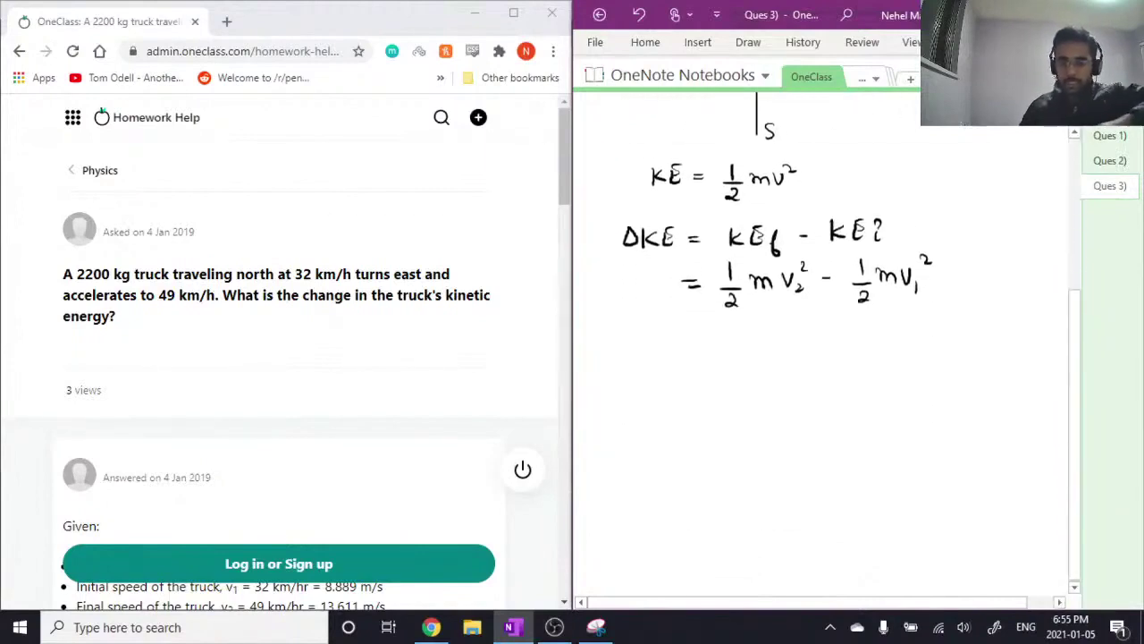
mouse_move(687, 350)
mouse_down()
mouse_move(733, 358)
mouse_move(742, 385)
mouse_up()
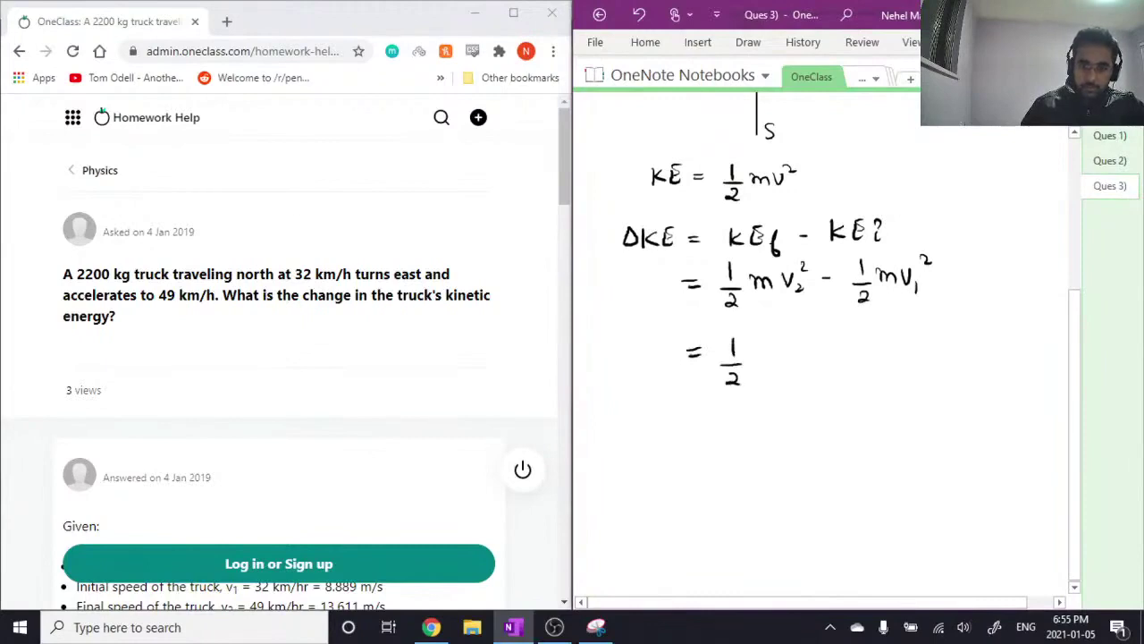
mouse_move(754, 346)
mouse_down()
mouse_move(765, 361)
mouse_move(754, 361)
mouse_up()
mouse_move(774, 346)
mouse_down()
mouse_move(785, 361)
mouse_move(820, 350)
mouse_move(852, 363)
mouse_move(879, 345)
mouse_up()
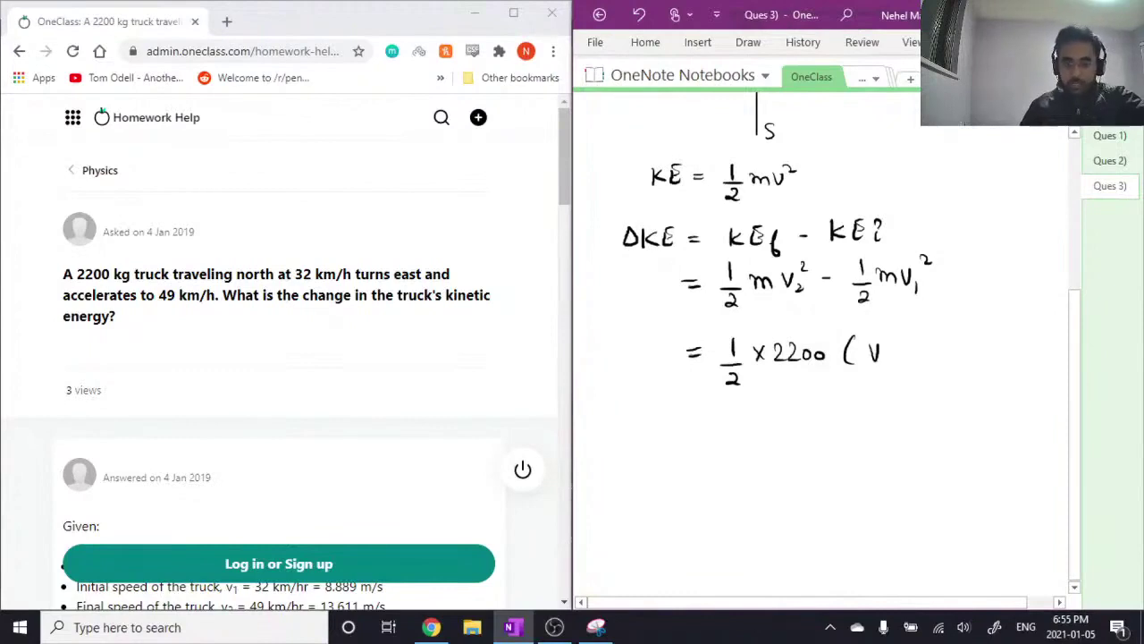
key(ctrl+z)
mouse_move(864, 334)
mouse_down()
mouse_move(870, 361)
mouse_move(886, 341)
mouse_move(886, 360)
mouse_move(903, 326)
mouse_move(919, 348)
mouse_move(941, 340)
mouse_move(938, 365)
mouse_move(964, 355)
mouse_up()
drag(963, 331, 973, 338)
drag(976, 325, 978, 360)
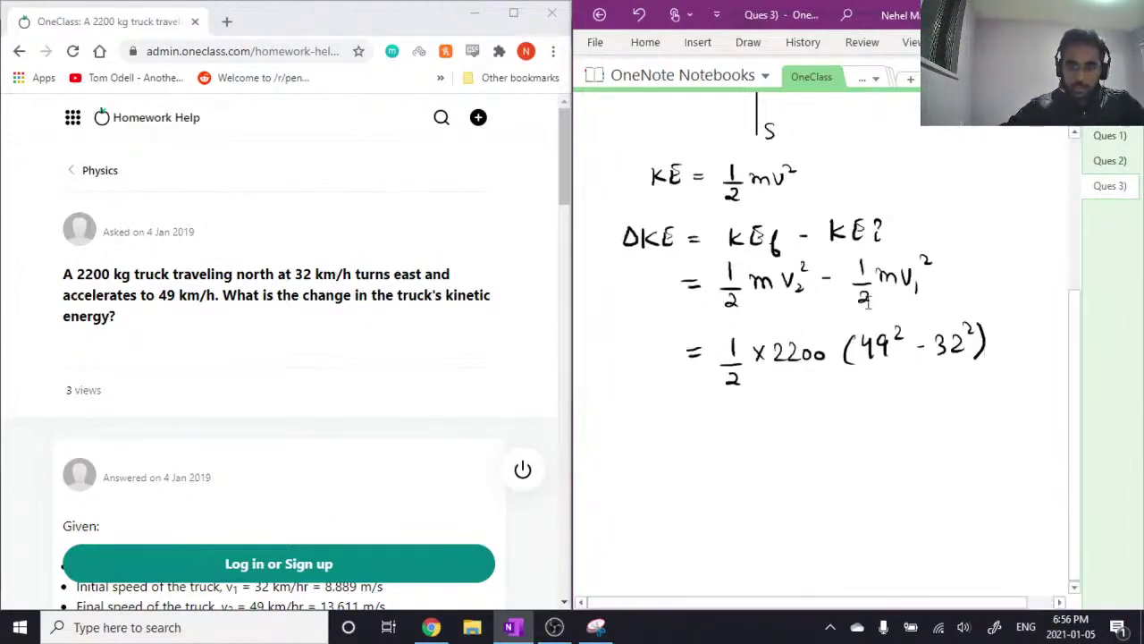
- Move the handwritten ΔKE working further down to open space beneath KE = ½mv²
scroll(886, 391, up, 3)
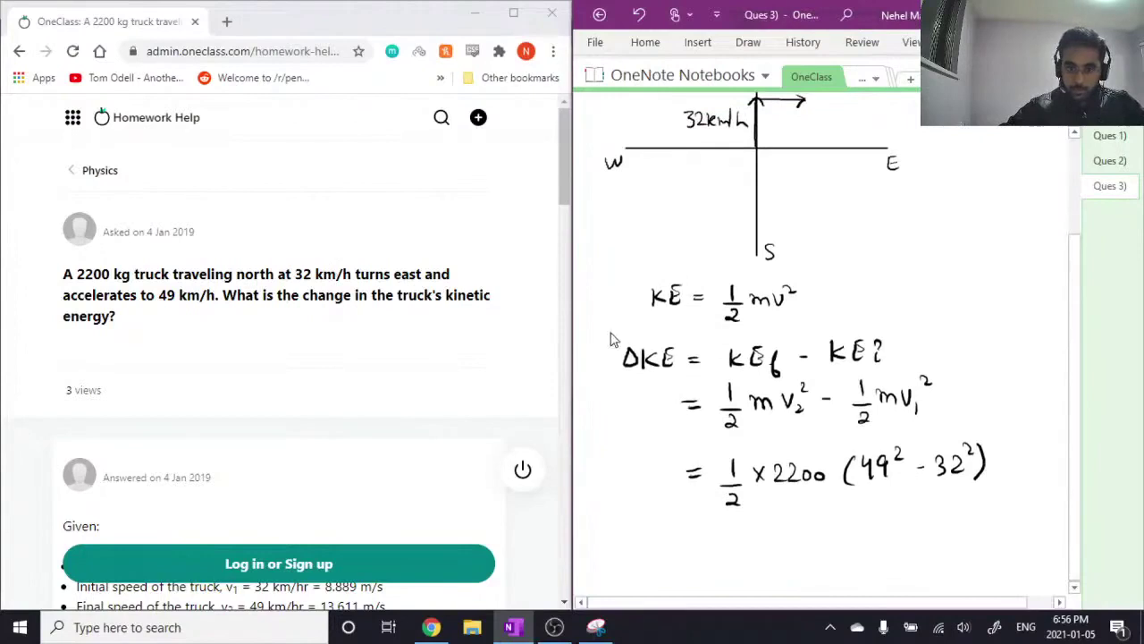
mouse_move(613, 334)
mouse_down()
mouse_move(973, 434)
mouse_move(1071, 560)
mouse_up()
drag(860, 432, 854, 570)
click(806, 430)
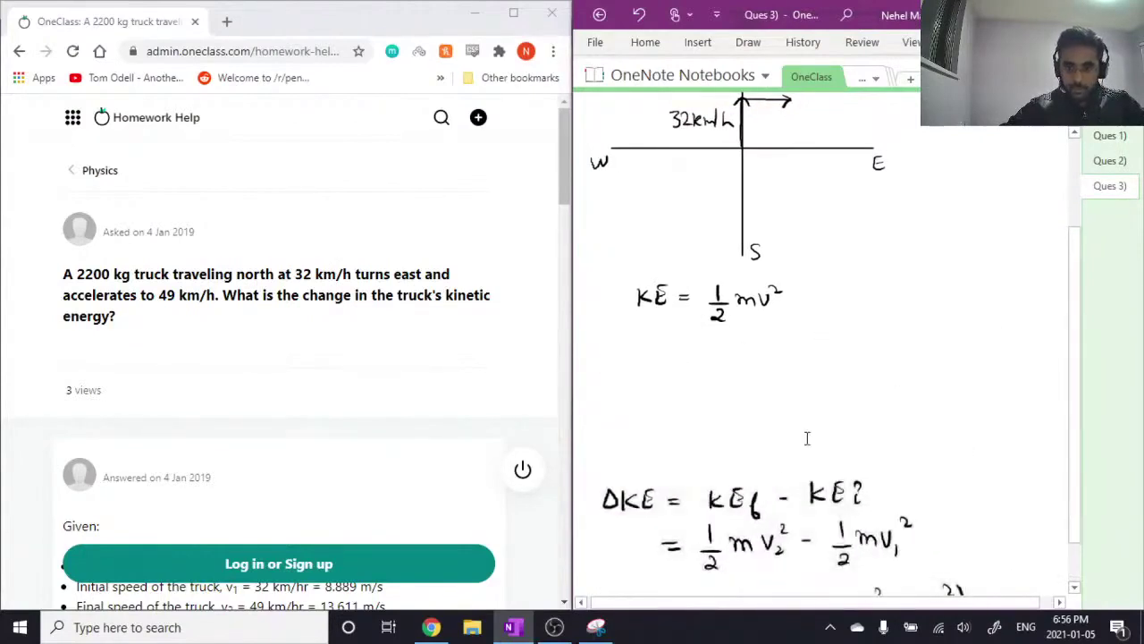
scroll(805, 447, down, 1)
mouse_move(595, 391)
mouse_down()
mouse_move(975, 594)
mouse_move(972, 544)
mouse_up()
drag(784, 435, 795, 572)
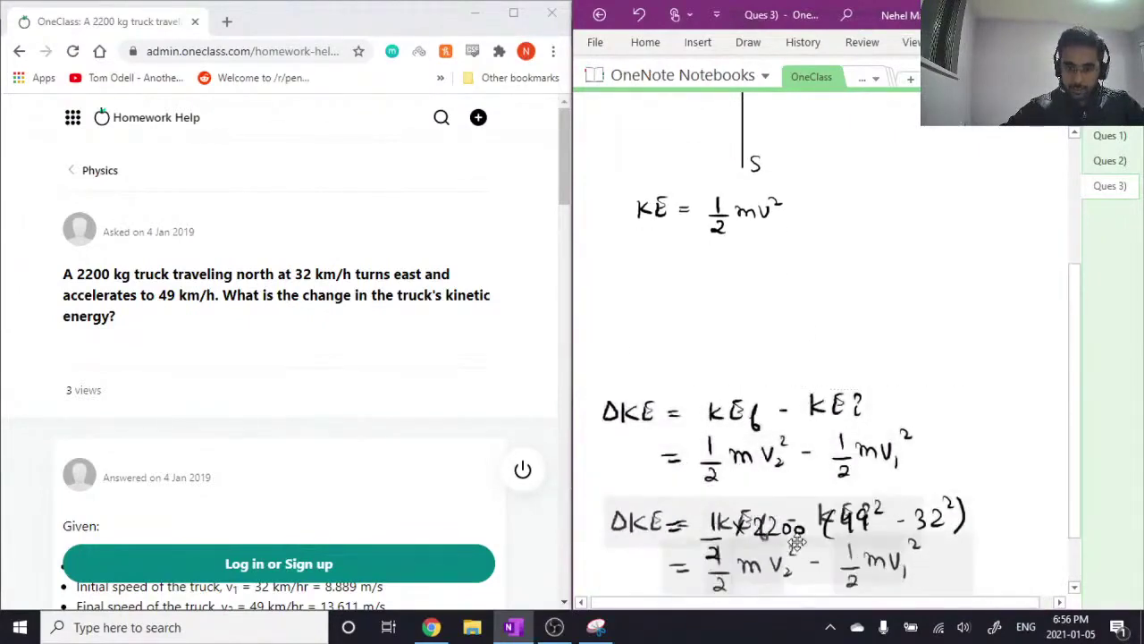
key(ctrl+z)
scroll(767, 483, up, 4)
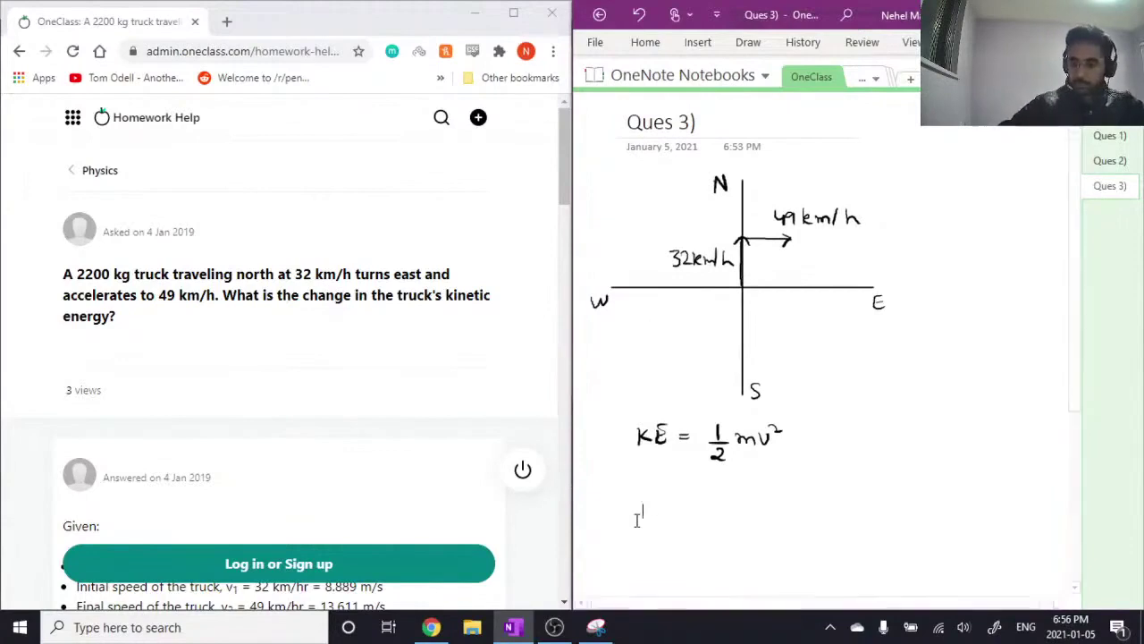
- Handwrite 32 km/hr × on a new line, undoing a mistaken 1000 over 1 km fraction
key(Return)
key(Return)
key(Return)
key(Return)
key(Return)
key(Return)
key(Return)
key(Return)
key(Return)
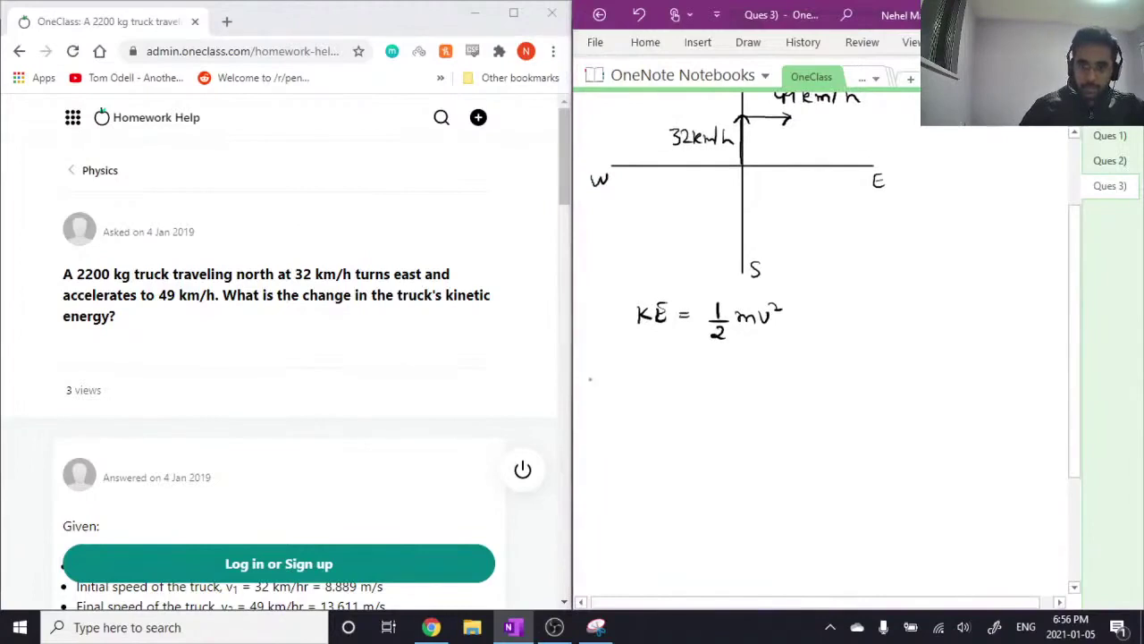
mouse_move(602, 390)
mouse_down()
mouse_move(615, 396)
mouse_move(609, 408)
mouse_up()
mouse_move(620, 391)
mouse_down()
mouse_move(633, 407)
mouse_move(683, 403)
mouse_move(671, 440)
mouse_move(709, 407)
mouse_up()
mouse_move(708, 393)
mouse_down()
mouse_move(699, 408)
mouse_move(730, 406)
mouse_up()
mouse_move(745, 381)
mouse_down()
mouse_move(745, 400)
mouse_move(783, 390)
mouse_up()
mouse_move(721, 413)
mouse_down()
mouse_move(782, 407)
mouse_move(736, 438)
mouse_up()
drag(748, 428, 776, 428)
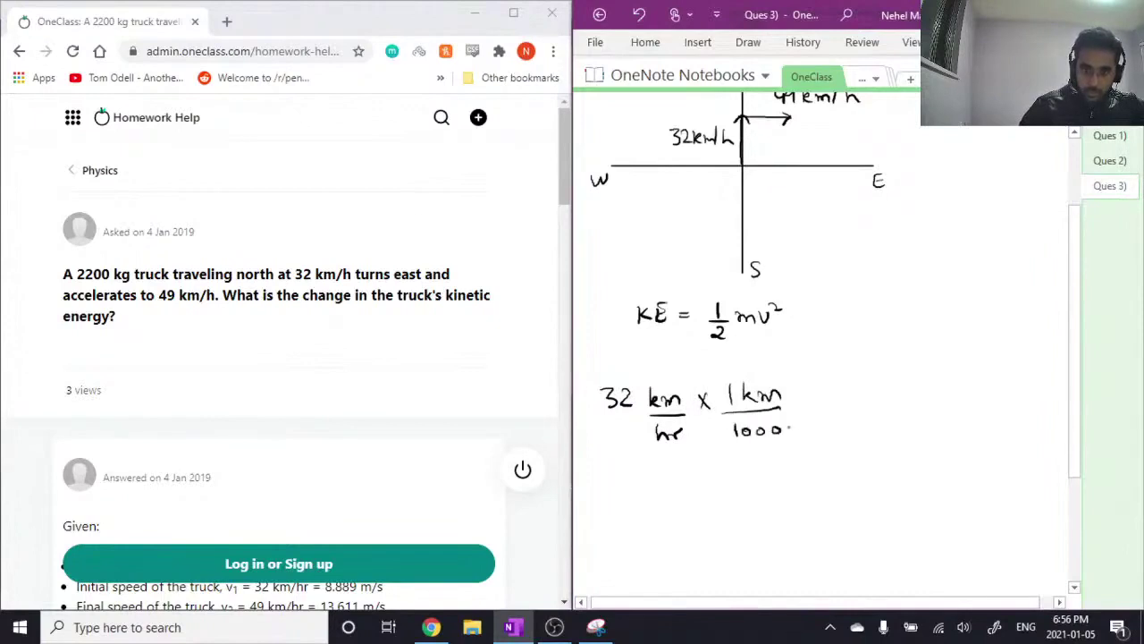
right_click(796, 428)
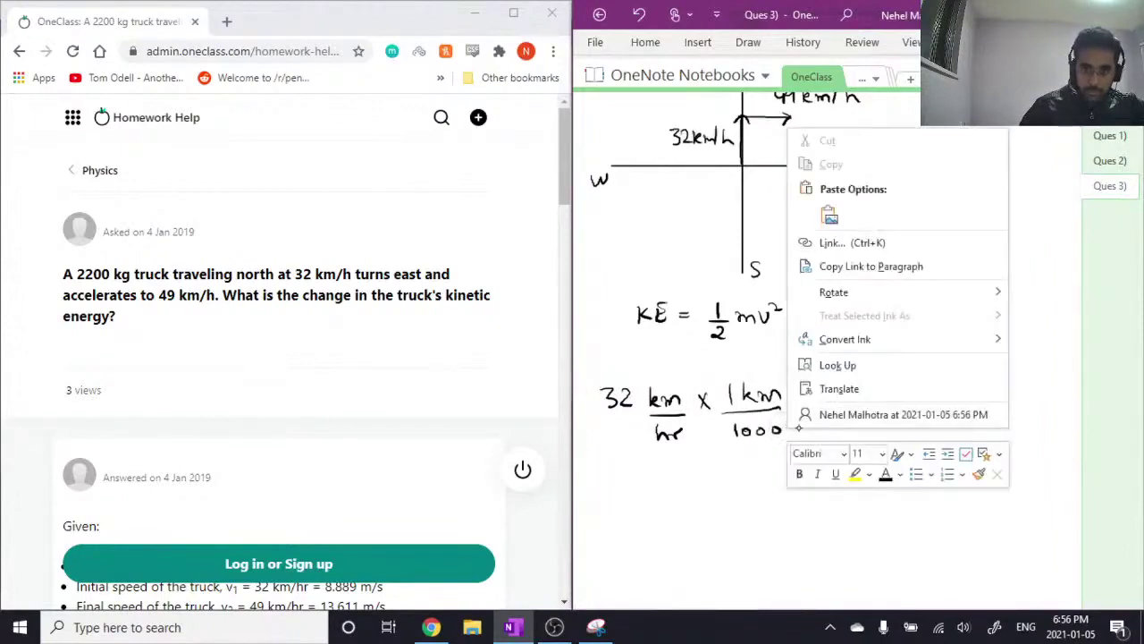
click(795, 429)
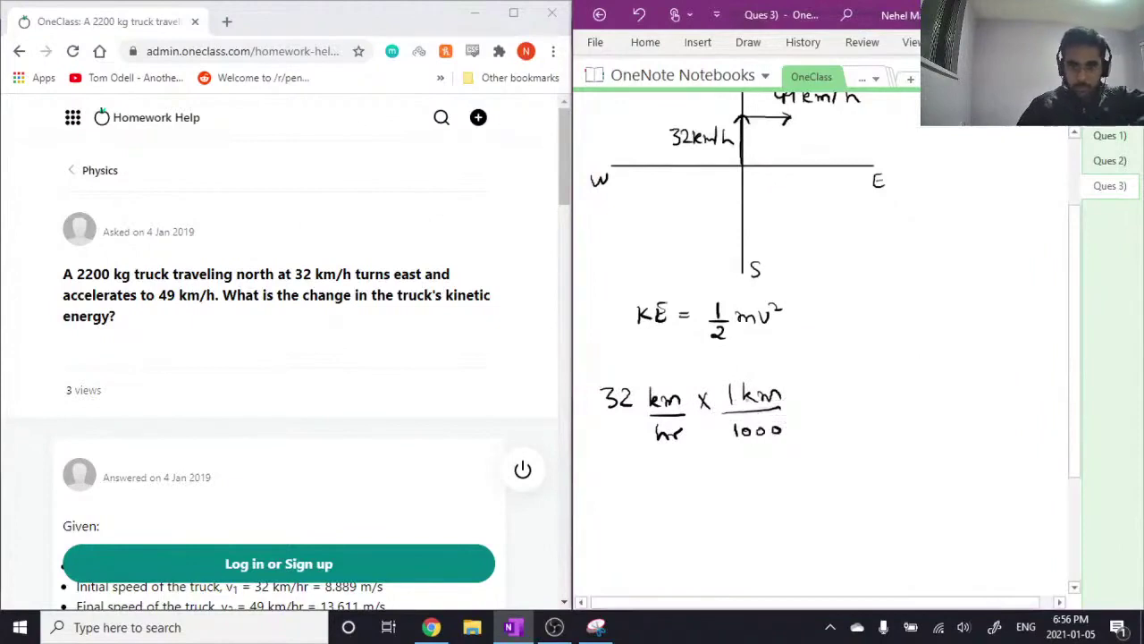
key(ctrl+z)
key(ctrl+z)
key(ctrl+z)
key(ctrl+z)
key(ctrl+z)
key(ctrl+z)
key(ctrl+z)
key(ctrl+z)
key(ctrl+z)
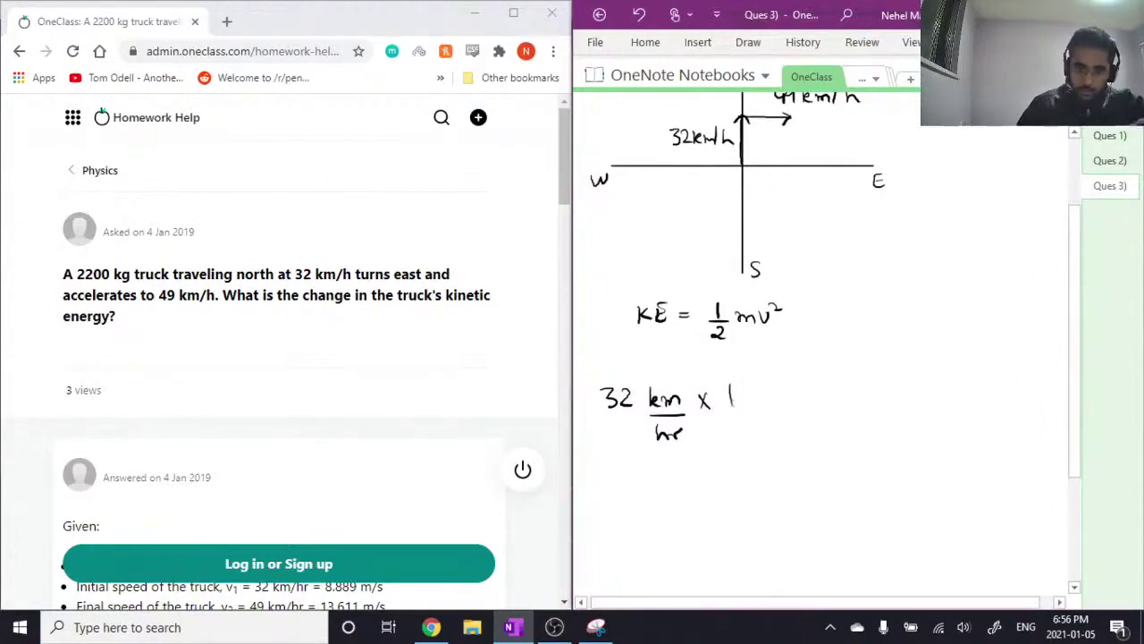
key(ctrl+z)
- Add the 1000m/1km, 1hr/60min and 1min/60sec fractions, then start the next line with ⇒
mouse_move(735, 408)
mouse_down()
mouse_move(773, 407)
mouse_move(748, 436)
mouse_up()
mouse_move(758, 422)
mouse_down()
mouse_move(760, 435)
mouse_move(786, 433)
mouse_up()
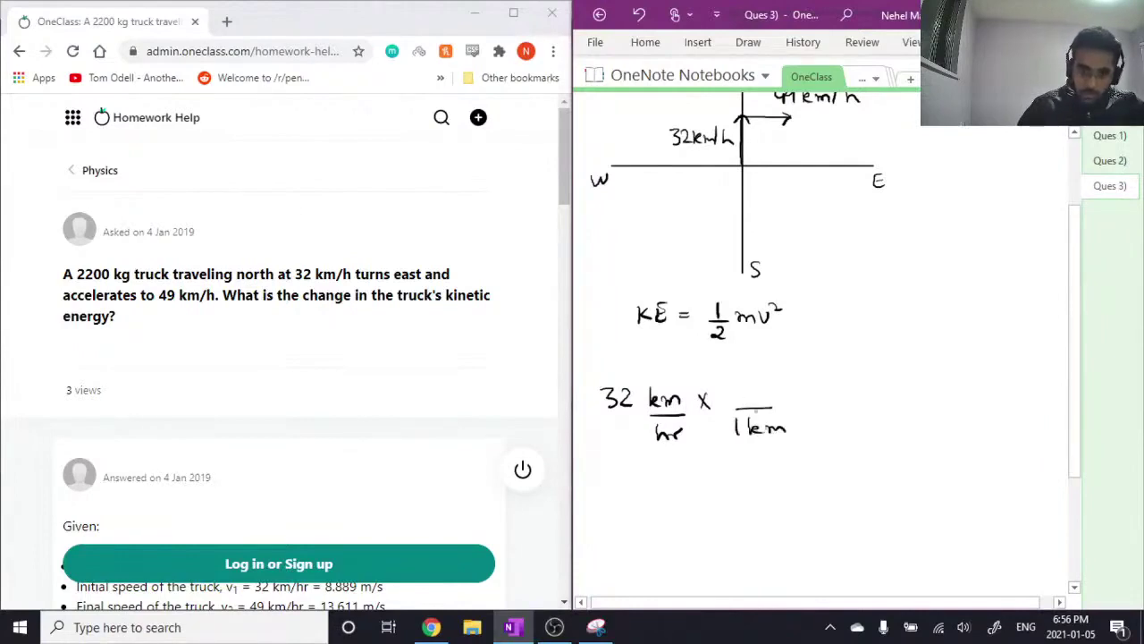
drag(734, 387, 736, 407)
mouse_move(747, 396)
mouse_down()
mouse_move(832, 407)
mouse_move(817, 407)
mouse_move(884, 388)
mouse_move(872, 398)
mouse_up()
mouse_move(843, 412)
mouse_down()
mouse_move(886, 407)
mouse_move(847, 430)
mouse_move(888, 432)
mouse_up()
mouse_move(891, 418)
mouse_down()
mouse_move(906, 430)
mouse_move(918, 406)
mouse_up()
mouse_move(918, 393)
mouse_down()
mouse_move(978, 402)
mouse_move(949, 387)
mouse_move(975, 384)
mouse_move(952, 427)
mouse_up()
drag(965, 418, 1005, 424)
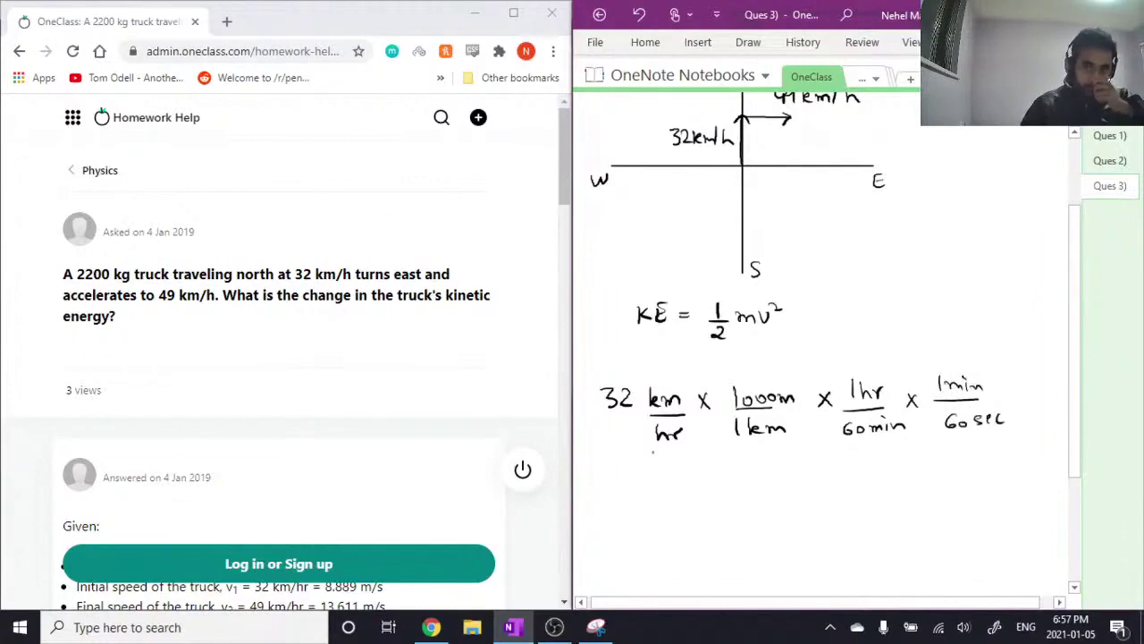
drag(592, 485, 602, 484)
drag(592, 491, 610, 495)
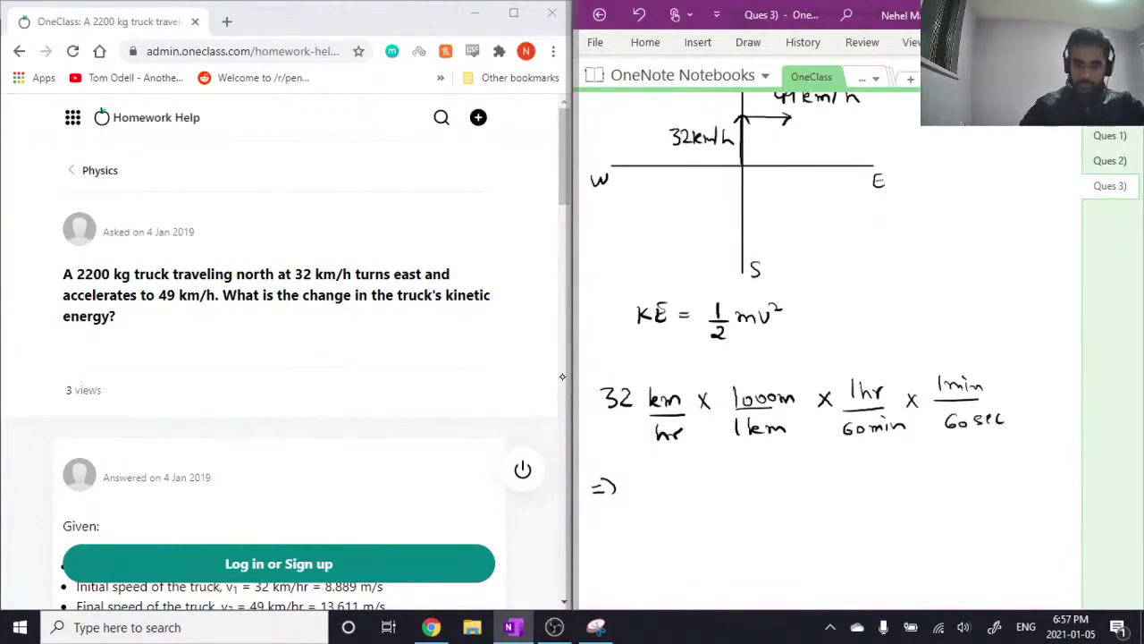
- Write 8.8 m/s after the ⇒ as the converted initial speed
drag(647, 480, 712, 488)
click(659, 487)
mouse_move(713, 470)
mouse_down()
mouse_move(708, 490)
mouse_move(726, 488)
mouse_up()
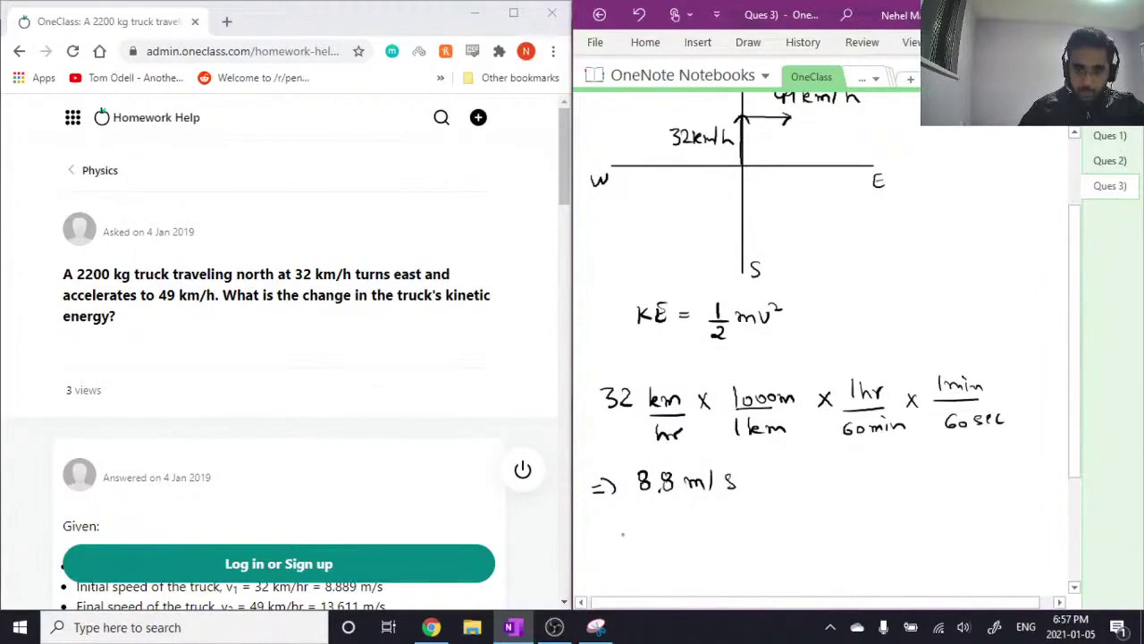
- Handwrite 49 km/h × 10/36 = 13.6 m/s on a new line
drag(618, 522, 629, 542)
mouse_move(642, 526)
mouse_down()
mouse_move(640, 545)
mouse_move(653, 538)
mouse_up()
mouse_move(663, 527)
mouse_down()
mouse_move(698, 525)
mouse_move(716, 542)
mouse_move(749, 542)
mouse_up()
mouse_move(749, 525)
mouse_down()
mouse_move(736, 541)
mouse_move(786, 520)
mouse_move(799, 540)
mouse_move(779, 564)
mouse_move(829, 528)
mouse_up()
drag(817, 536, 833, 536)
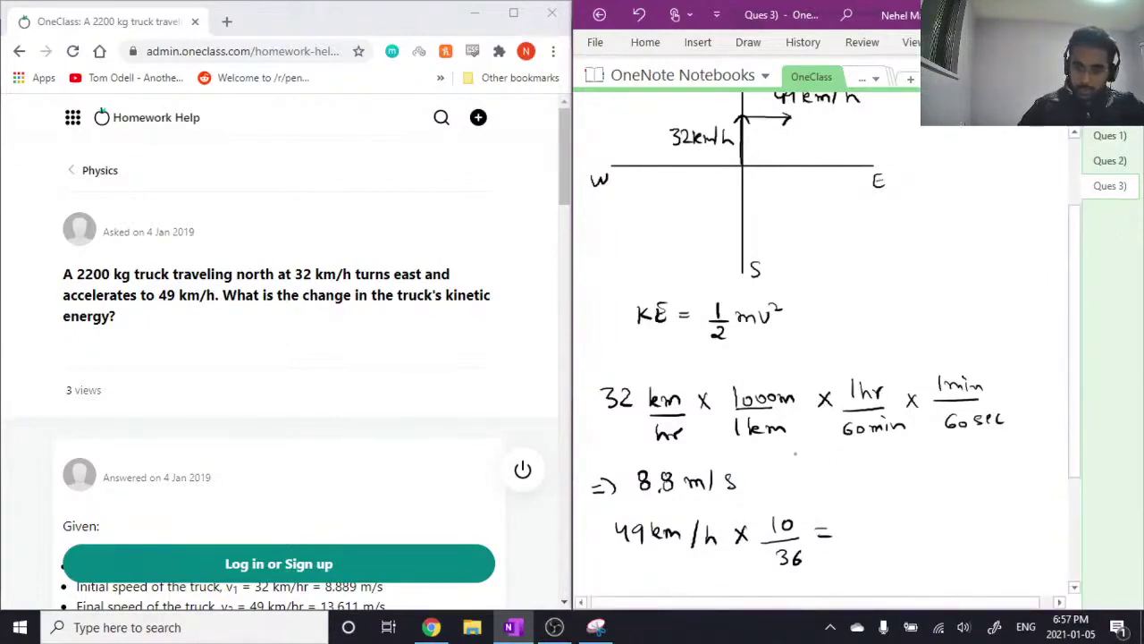
mouse_move(855, 521)
mouse_down()
mouse_move(855, 542)
mouse_move(920, 529)
mouse_move(937, 544)
mouse_up()
drag(961, 528, 954, 541)
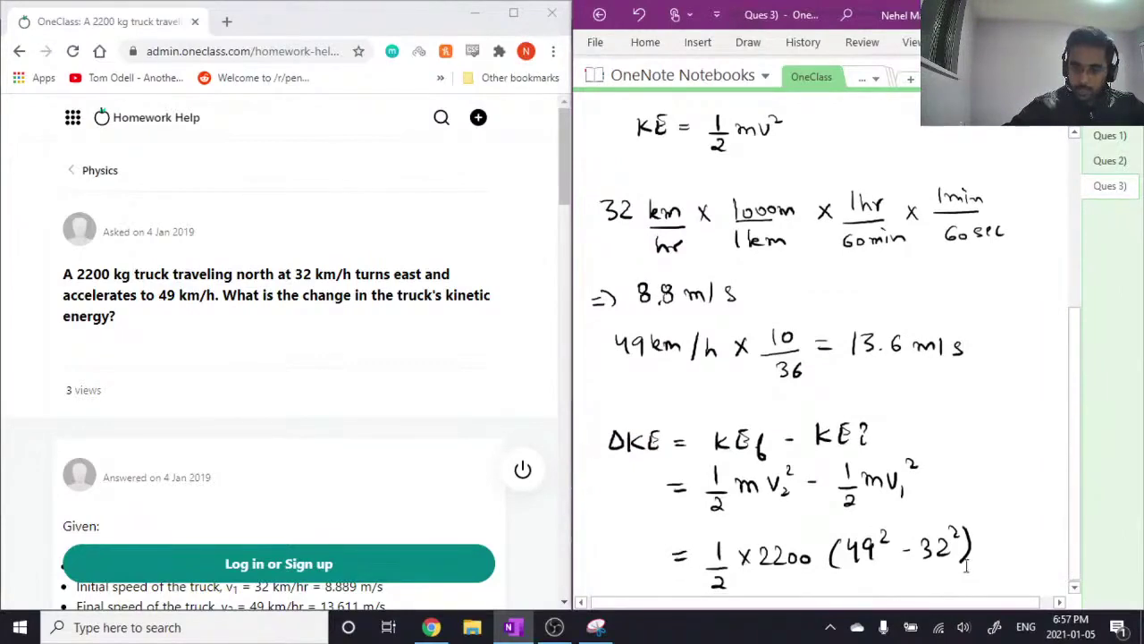
- Select and delete the (49² − 32²) bracket ink
click(697, 528)
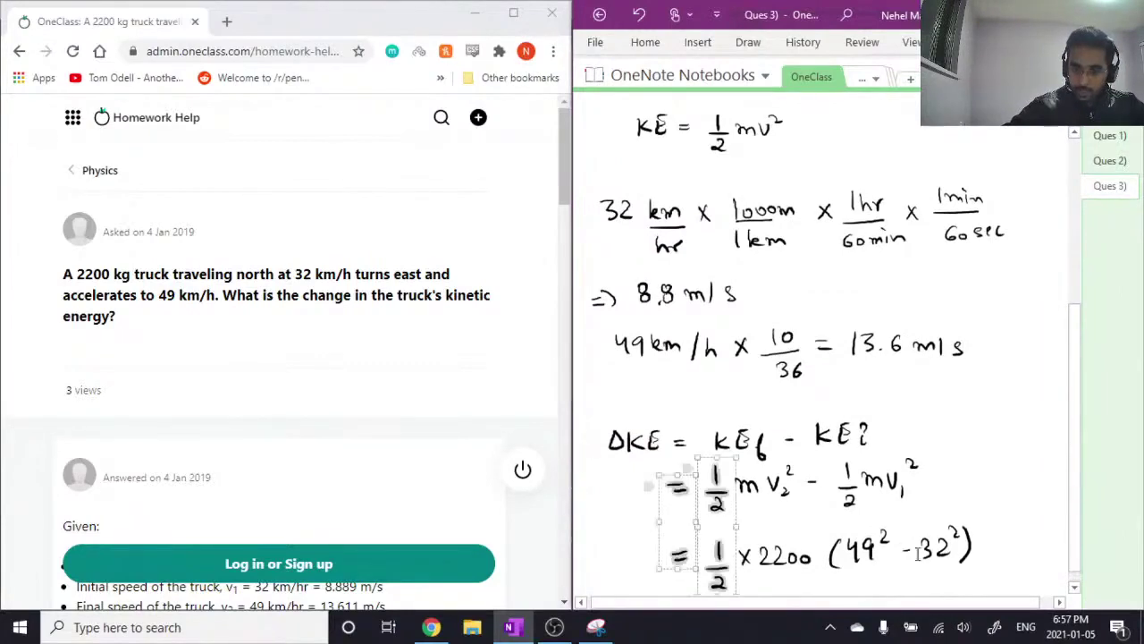
click(939, 547)
click(697, 527)
click(920, 547)
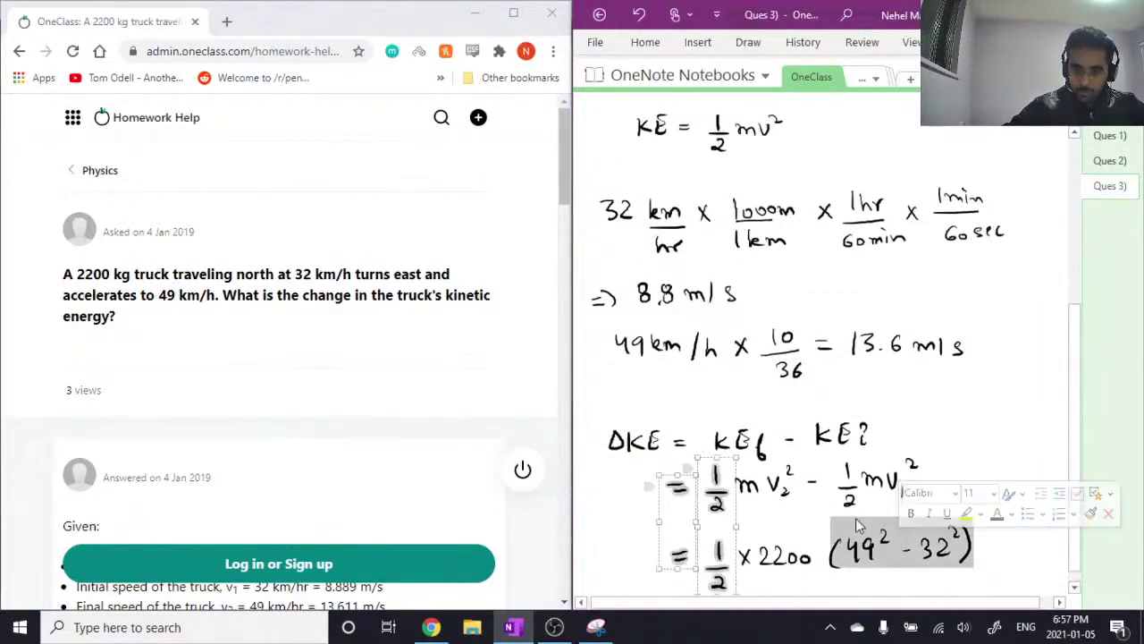
click(855, 518)
drag(845, 510, 993, 584)
key(Delete)
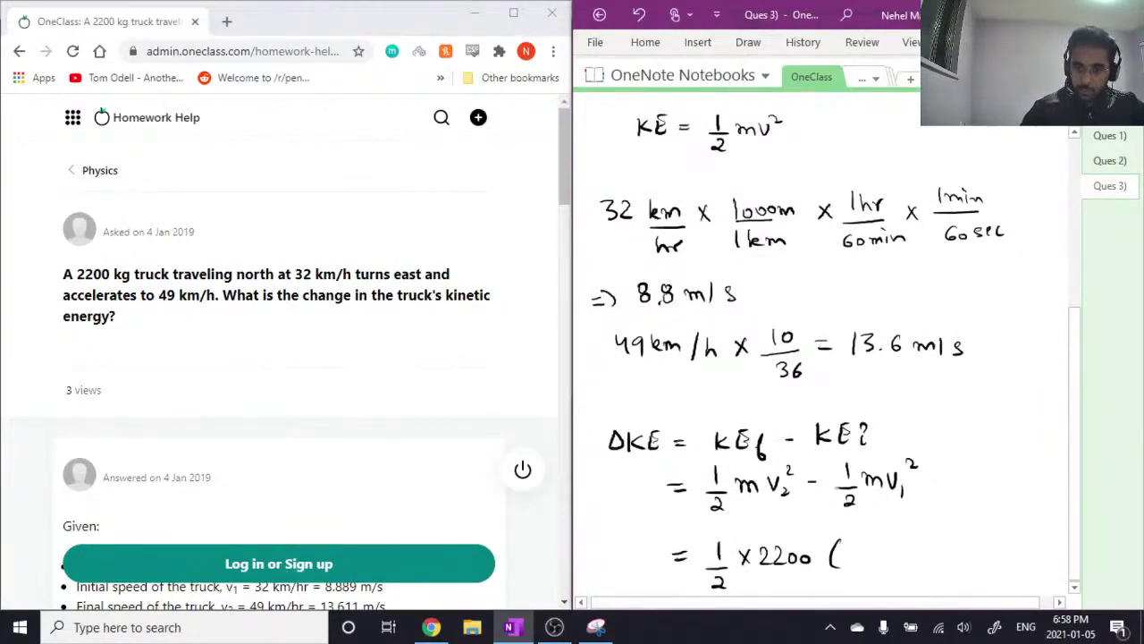
- Handwrite (13.6² − 8.8²) after ½ × 2200
mouse_move(851, 543)
mouse_down()
mouse_move(879, 560)
mouse_move(904, 540)
mouse_move(925, 560)
mouse_move(954, 542)
mouse_move(1007, 559)
mouse_up()
click(878, 556)
click(951, 548)
click(969, 553)
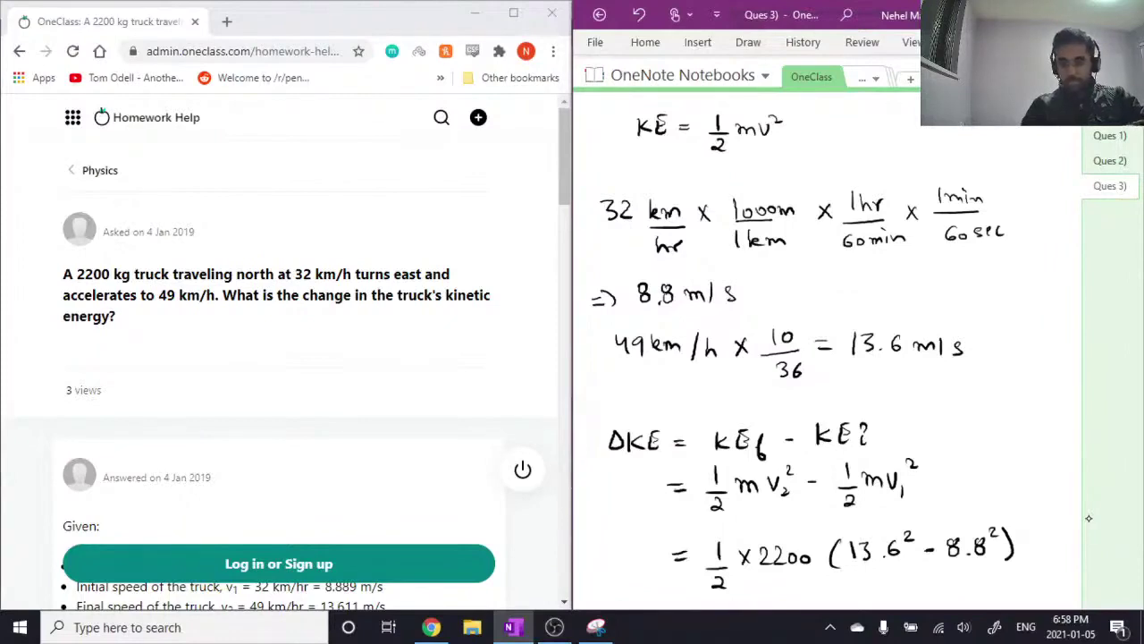
- Handwrite the result line = 118272 J below the substitution
scroll(1040, 291, down, 4)
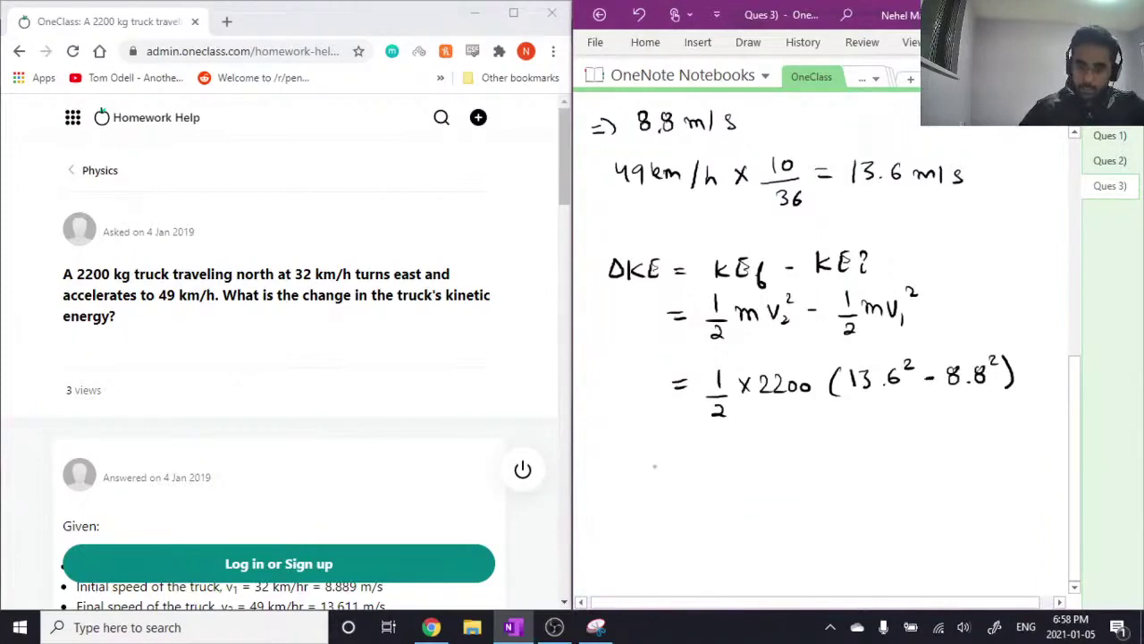
drag(682, 449, 696, 450)
mouse_move(683, 456)
mouse_down()
mouse_move(742, 452)
mouse_move(741, 465)
mouse_up()
mouse_move(751, 442)
mouse_down()
mouse_move(751, 467)
mouse_move(776, 445)
mouse_move(803, 460)
mouse_move(845, 447)
mouse_move(857, 457)
mouse_move(889, 440)
mouse_move(871, 456)
mouse_up()
click(794, 455)
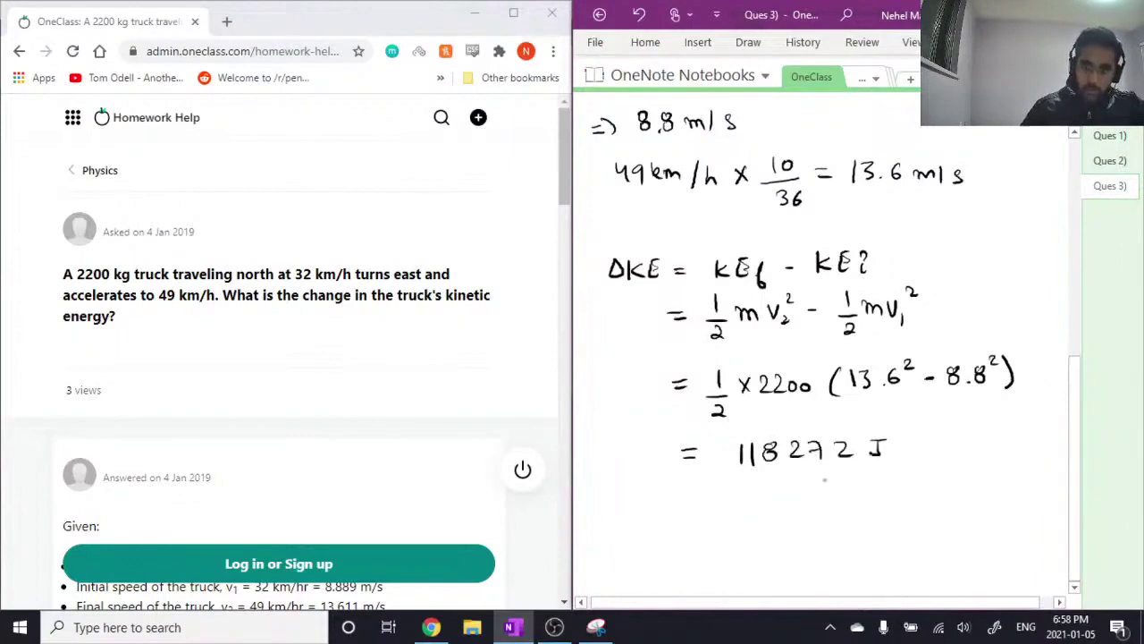
- Add a further line = 118.2 kJ beneath it
drag(688, 497, 704, 498)
drag(695, 502, 754, 503)
mouse_move(761, 483)
mouse_down()
mouse_move(765, 503)
mouse_move(776, 493)
mouse_move(858, 499)
mouse_up()
click(793, 496)
mouse_move(860, 481)
mouse_down()
mouse_move(872, 480)
mouse_move(860, 499)
mouse_up()
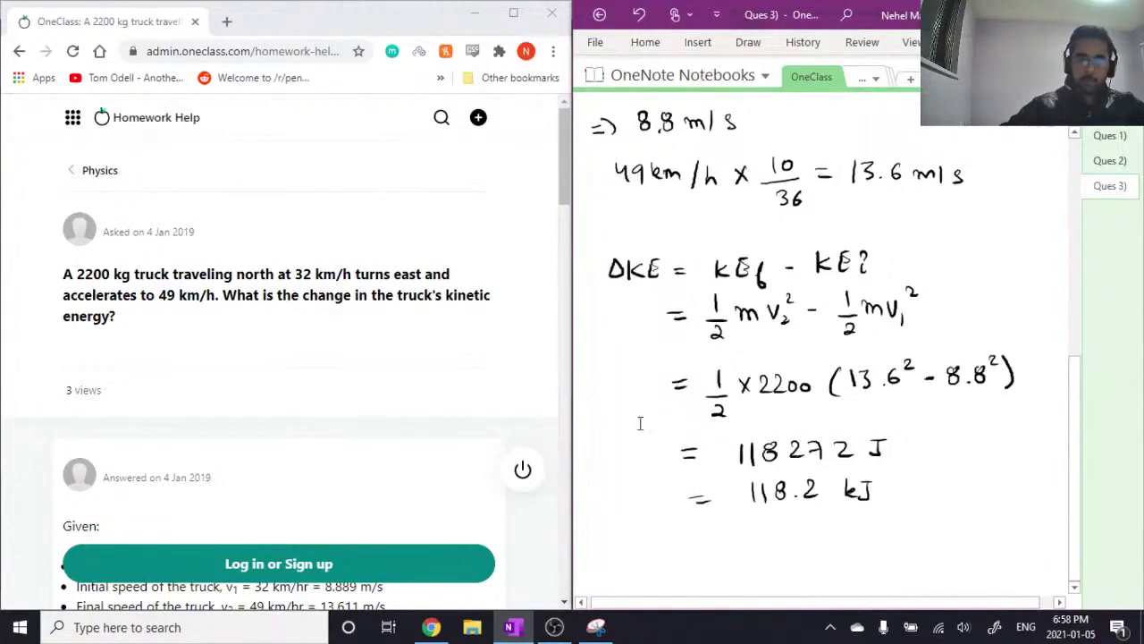
scroll(101, 364, down, 5)
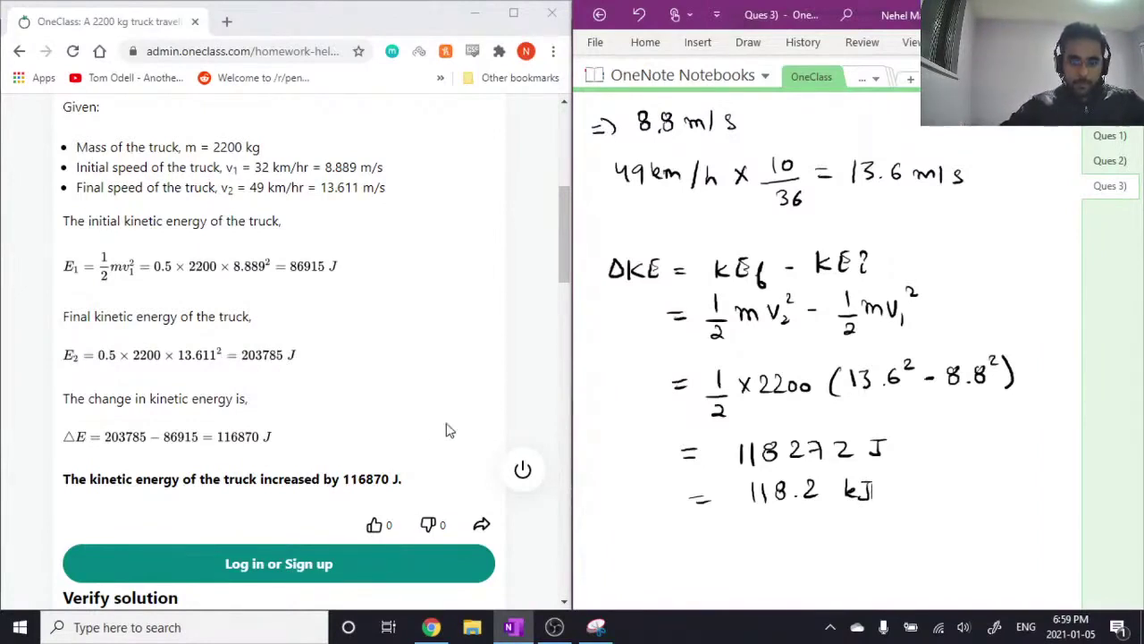
- Scroll the OneClass answer past the result and click in the browser page
scroll(430, 429, down, 1)
scroll(425, 427, down, 2)
click(385, 429)
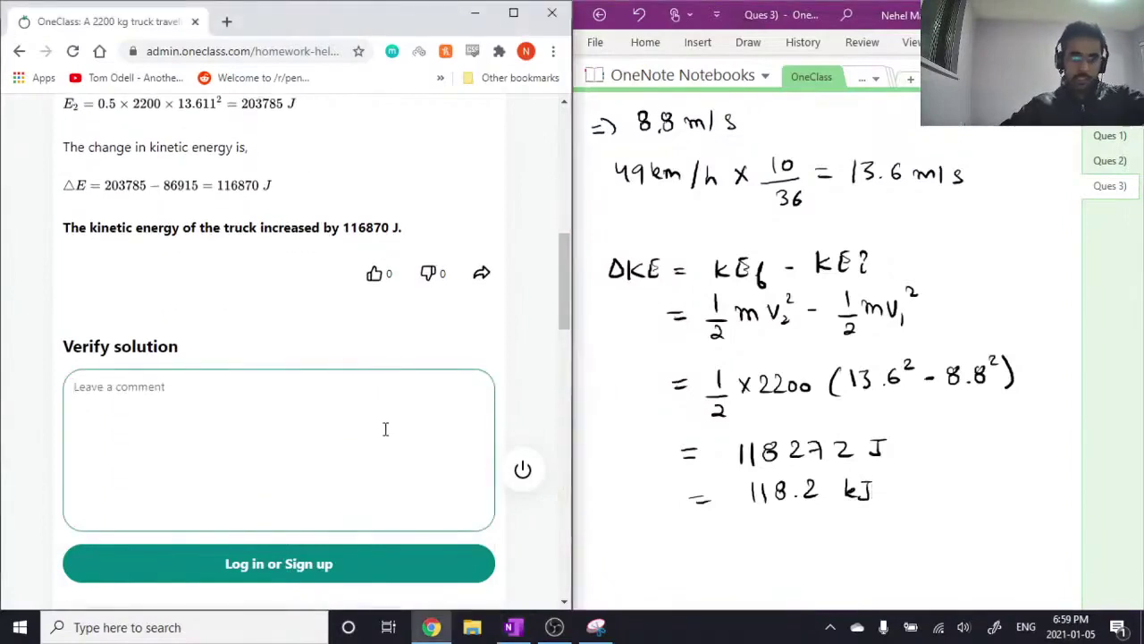